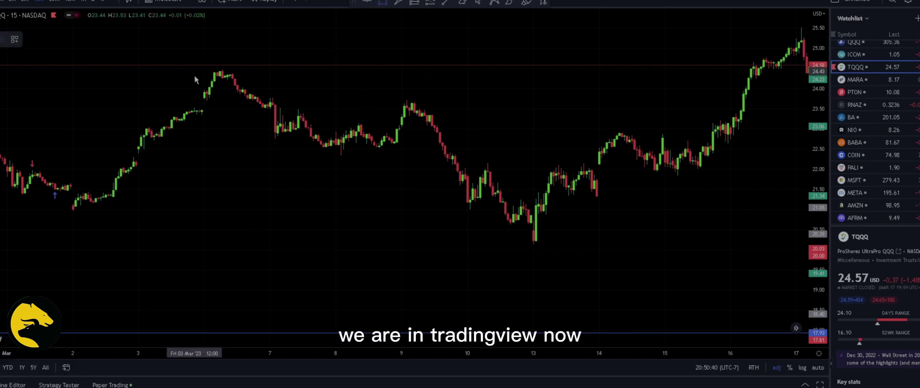
- Draw rectangles around the 2 March low at about 21.12–21.60 and the 6 March high at about 24.10–24.49
drag(87, 185, 142, 204)
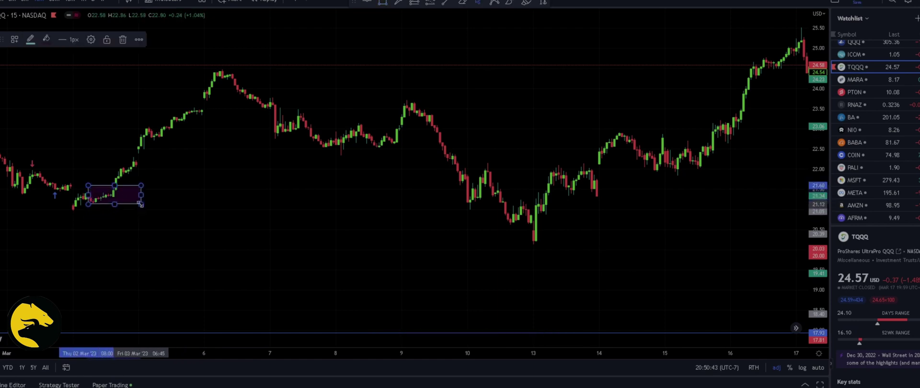
click(382, 2)
drag(194, 69, 275, 85)
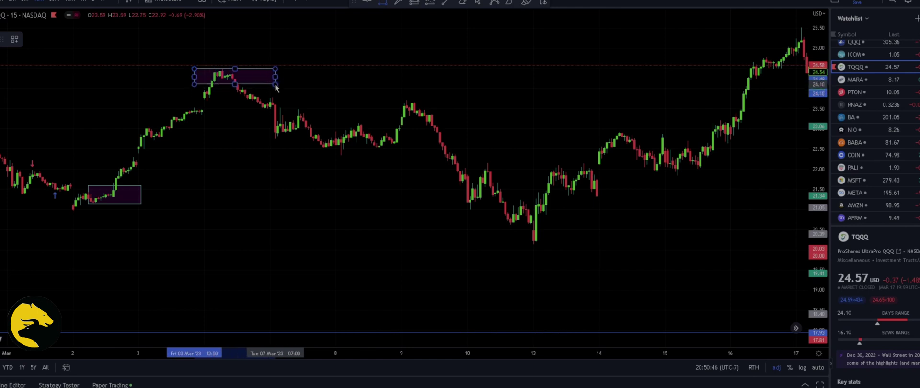
click(370, 78)
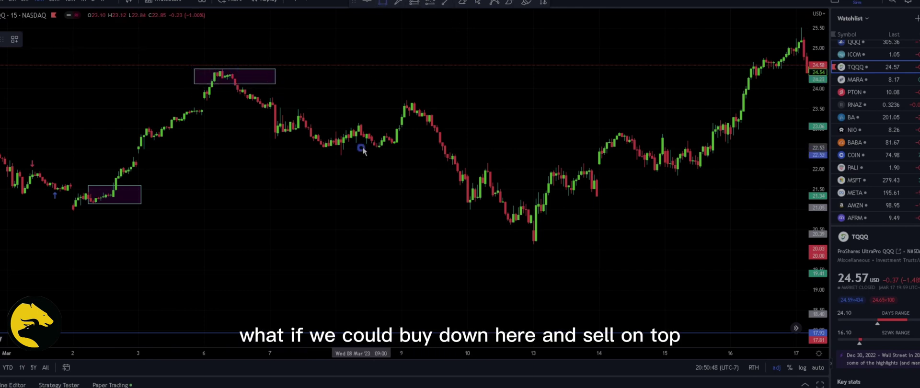
- Draw rectangles around the 8 March low at about 22.53–22.86 and the 9 March high at about 23.35–23.99
mouse_move(361, 147)
mouse_down()
mouse_move(411, 154)
mouse_move(412, 135)
mouse_up()
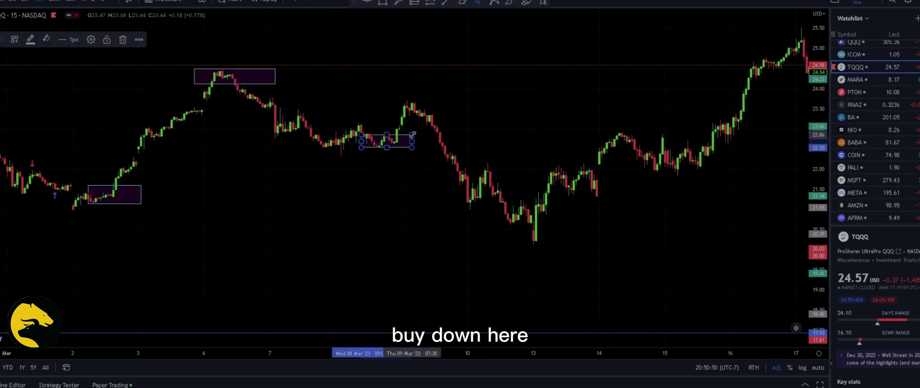
click(382, 3)
drag(400, 89, 440, 115)
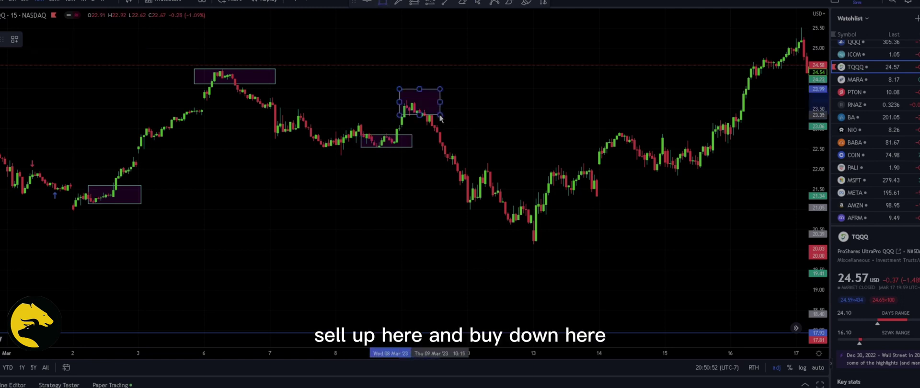
click(382, 4)
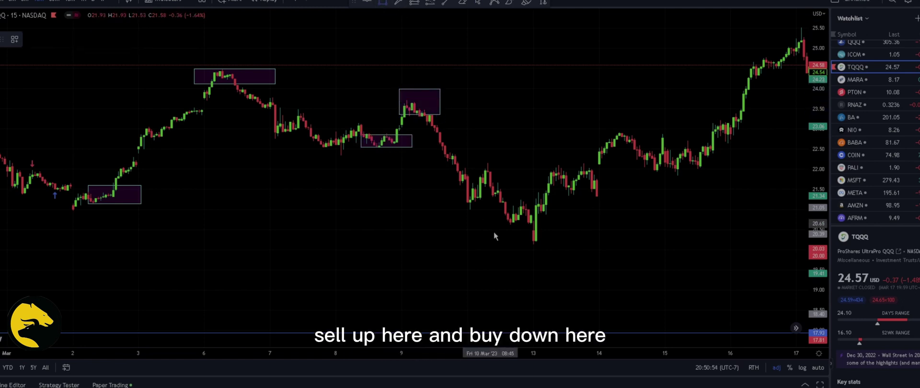
- Draw rectangles around the 13 March low at about 20.14–20.42 and the 14 March high at about 22.70–23.00
drag(517, 233, 556, 244)
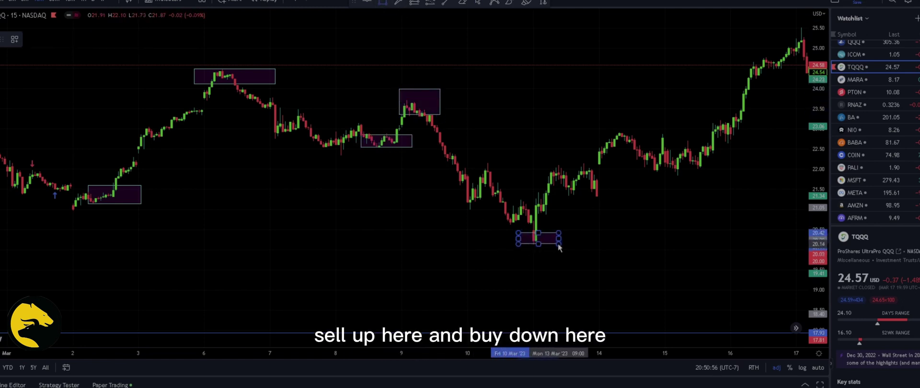
click(588, 154)
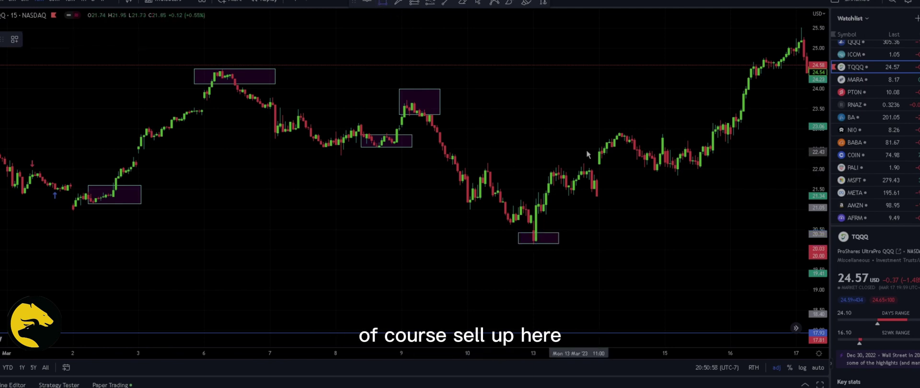
drag(598, 128, 637, 142)
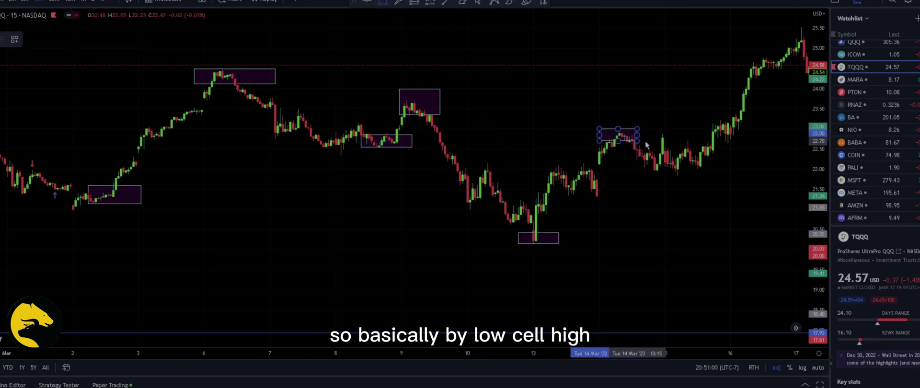
scroll(645, 140, right, 3)
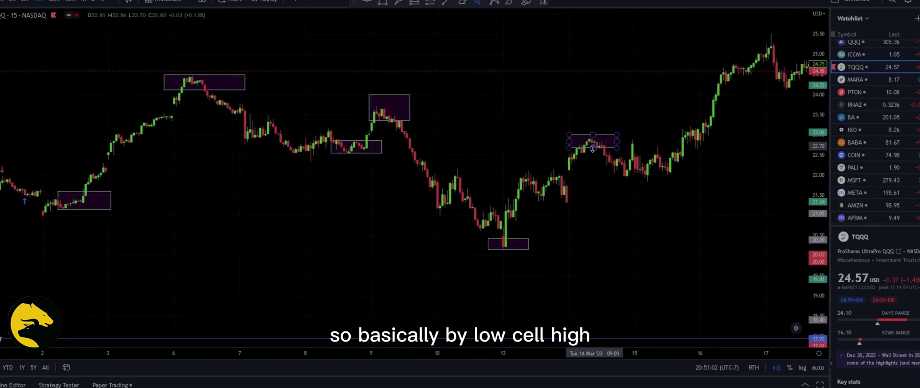
click(398, 179)
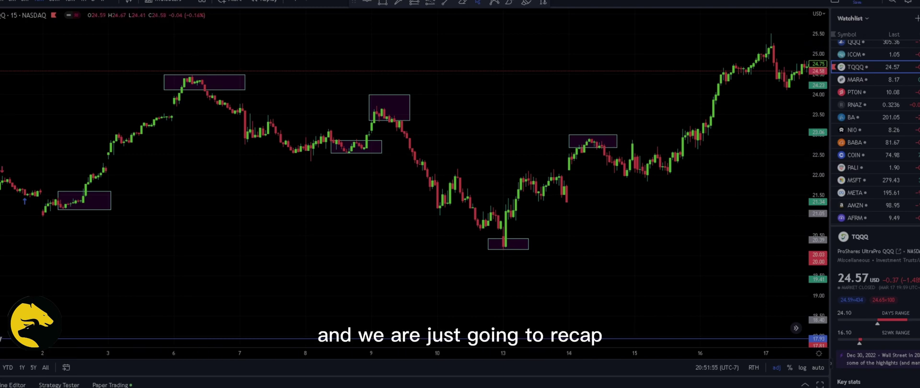
- Find the UT Bot Alerts indicator by searching for "ut" and add it to the TQQQ chart
click(166, 2)
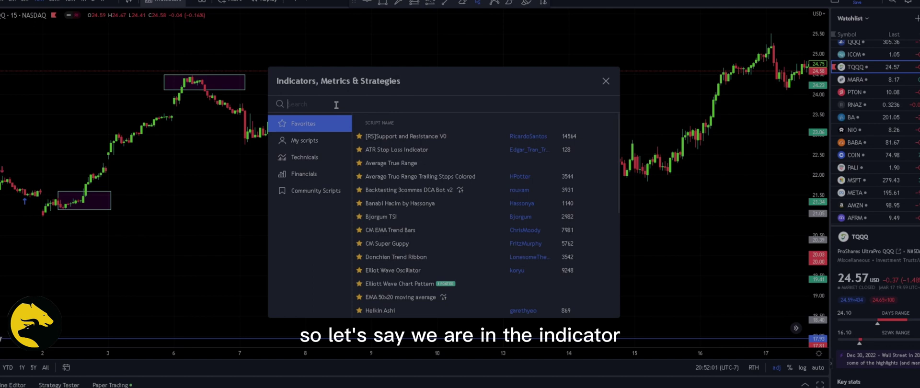
text(ut)
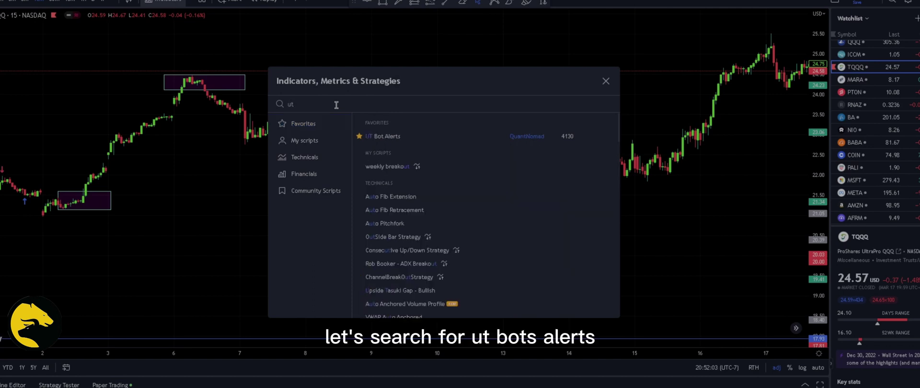
click(399, 138)
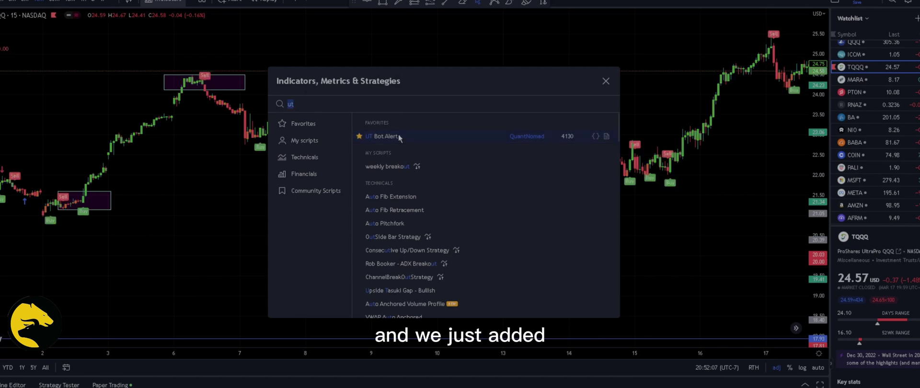
click(606, 81)
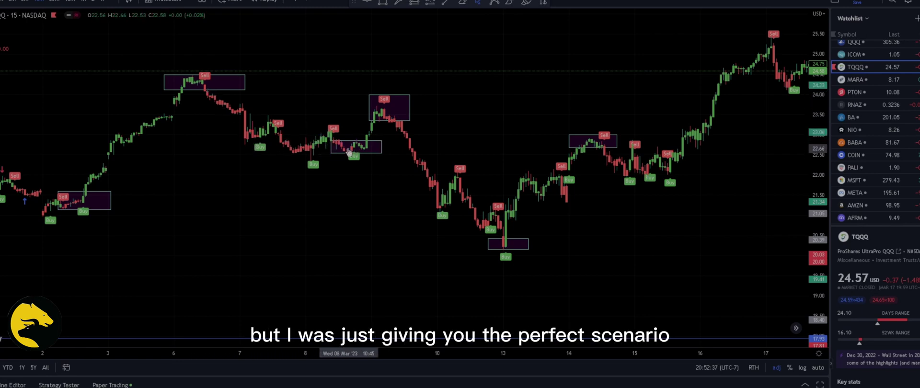
- Lower the upper edge of the 9 March rectangle to about 23.73 so it sits closer around the price peak
drag(365, 173, 368, 178)
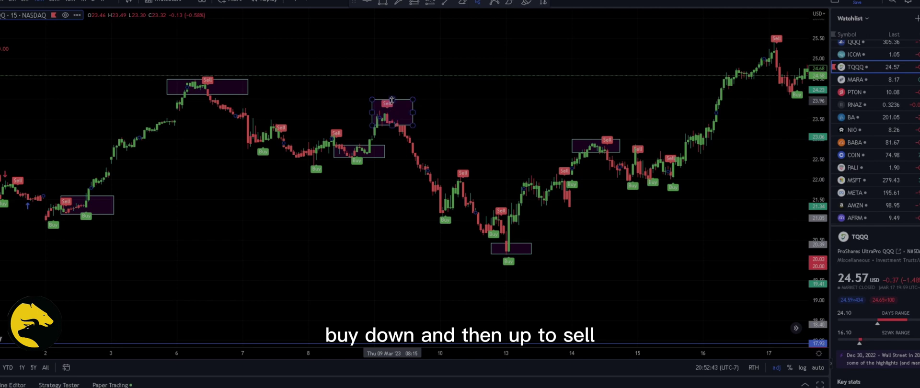
drag(392, 100, 392, 110)
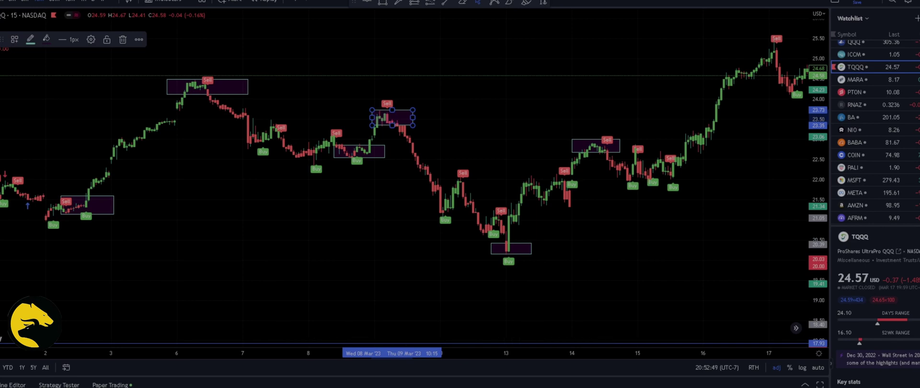
click(455, 110)
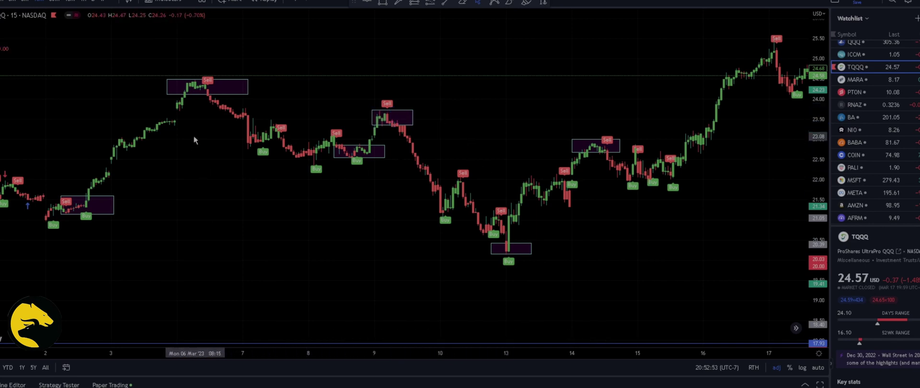
drag(194, 136, 205, 138)
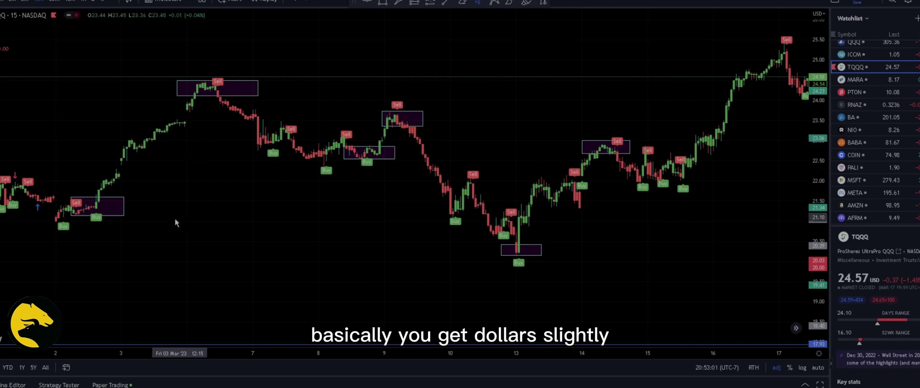
- Switch the chart to the 5-minute interval and return it to the 15-minute interval
click(101, 219)
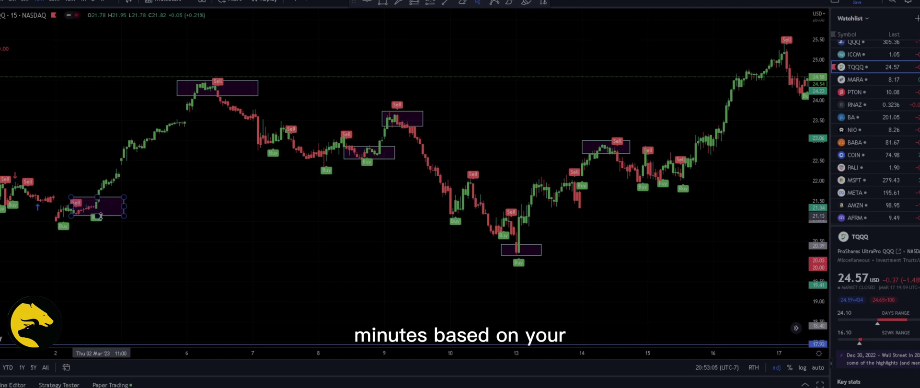
click(103, 216)
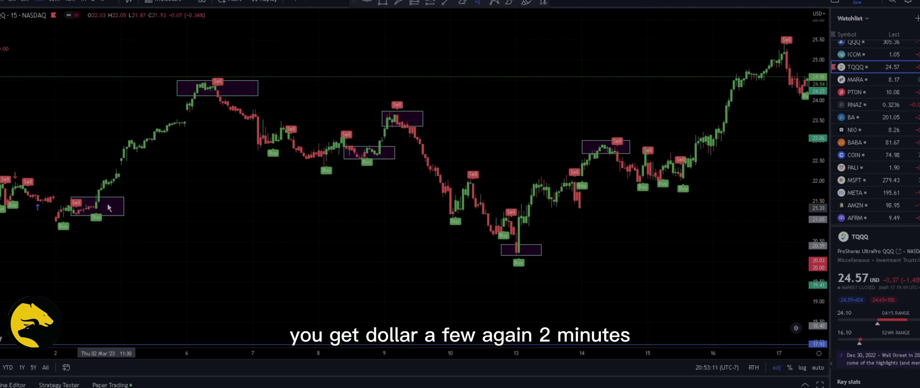
key(5)
key(Return)
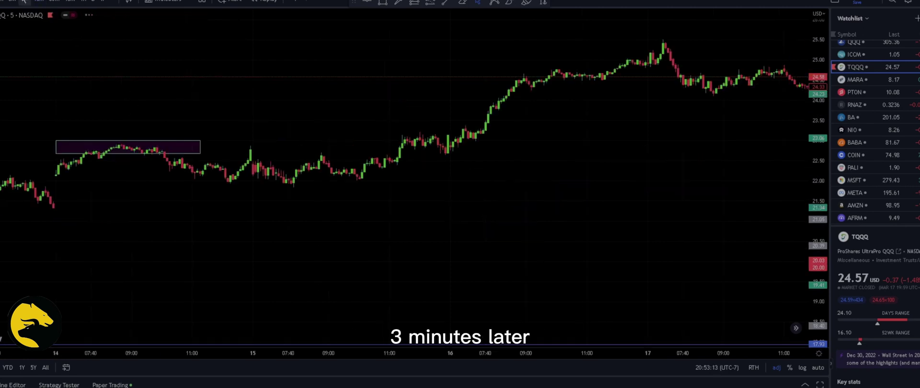
click(40, 2)
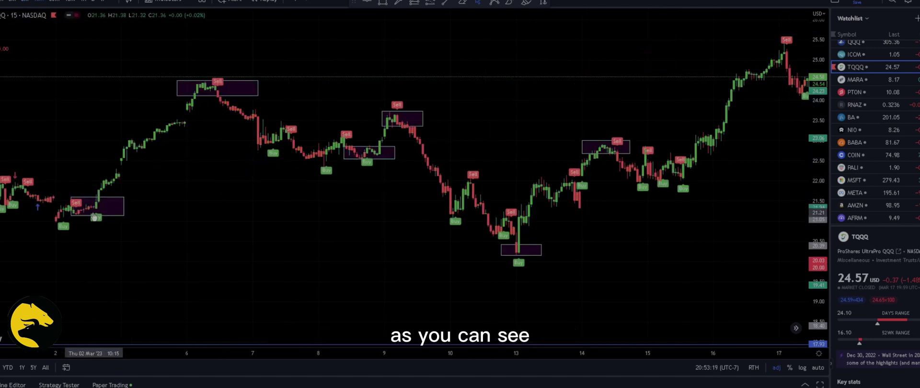
- Lower the upper edge of the 2 March rectangle to about 21.5
click(97, 215)
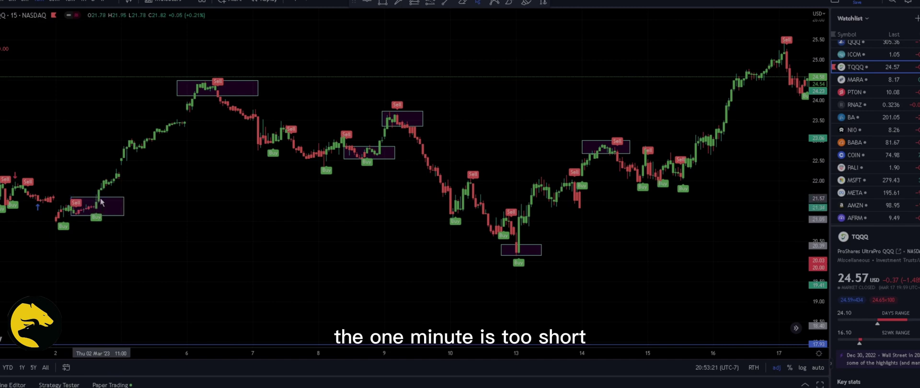
drag(97, 197, 97, 200)
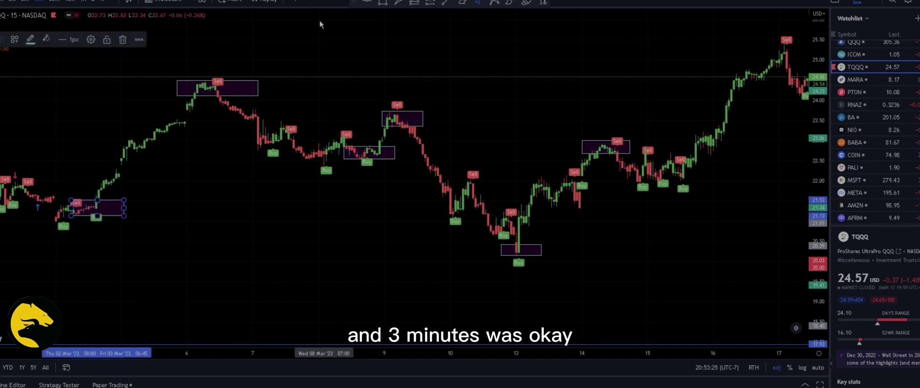
- Draw a small rectangle over the candles just above the 2 March box and delete it
click(442, 3)
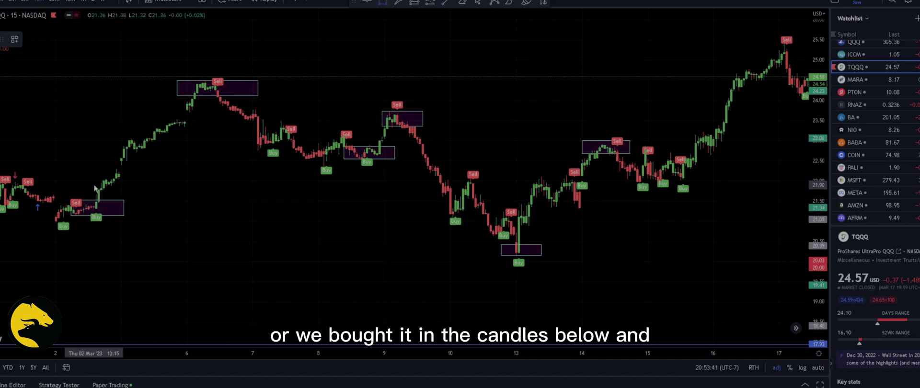
drag(92, 184, 119, 192)
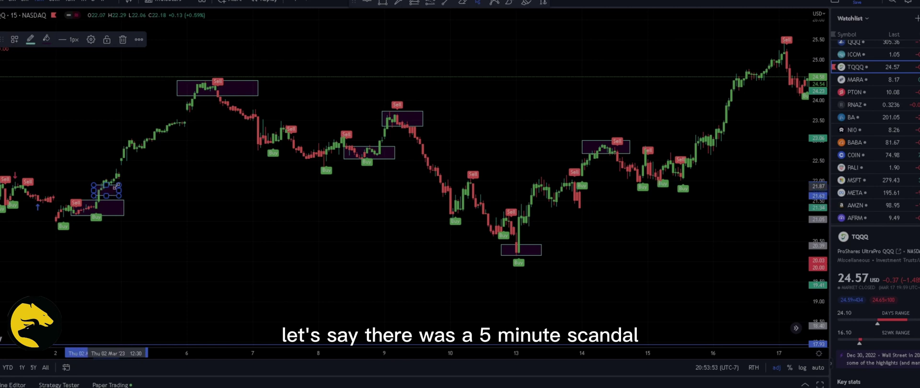
key(Delete)
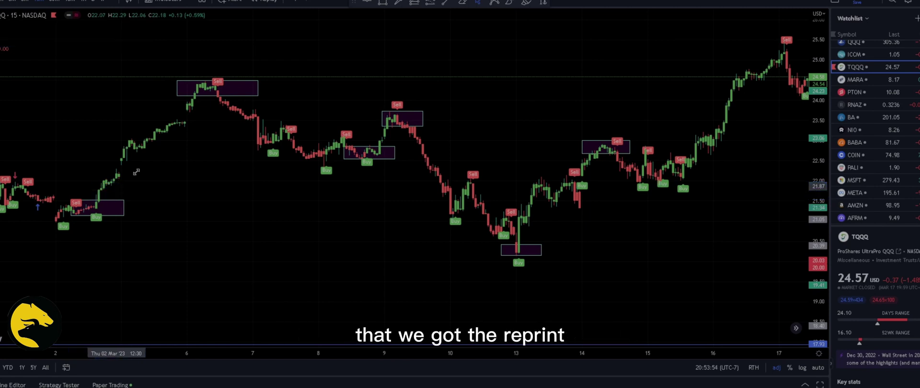
- Draw a trend line from the 2 March buy signal at about 21.38 to the 6 March sell signal at about 24.46
click(443, 4)
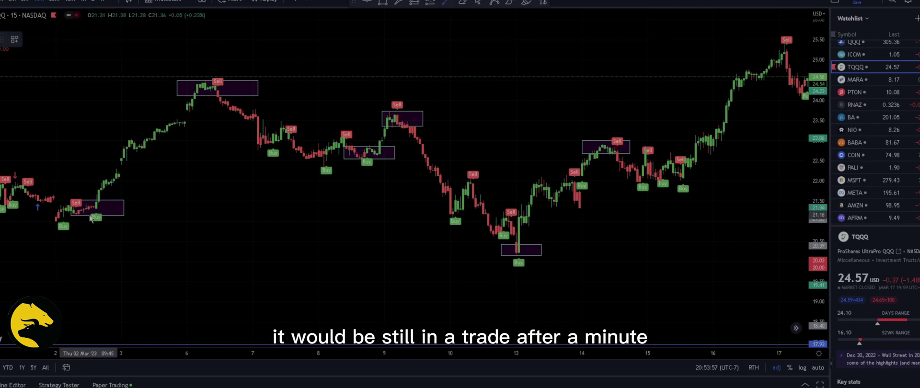
click(96, 205)
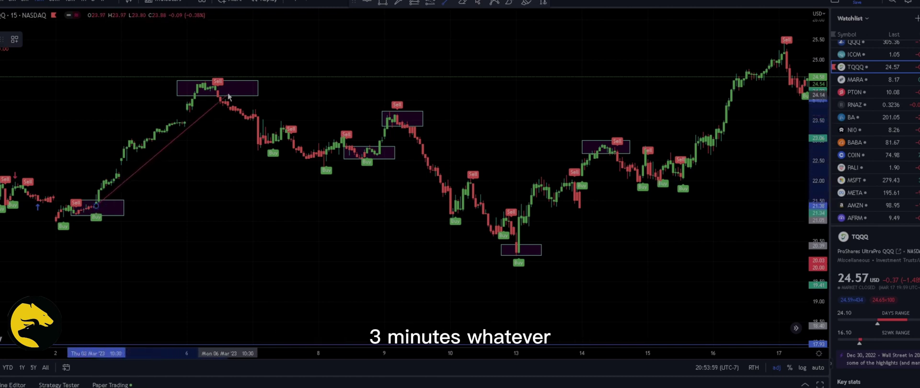
click(236, 78)
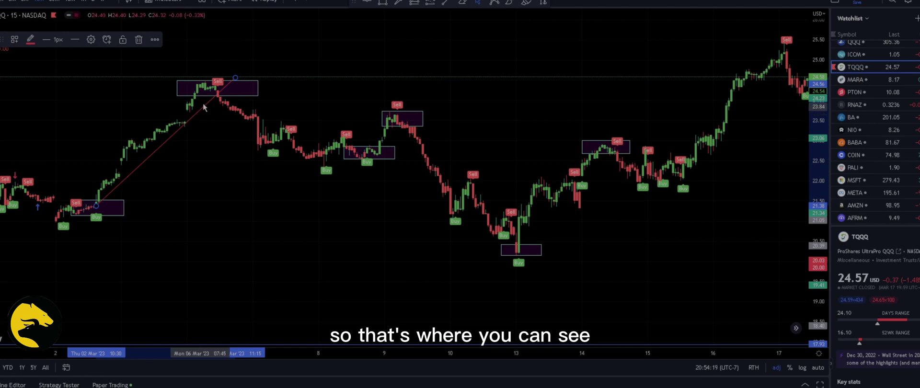
click(229, 81)
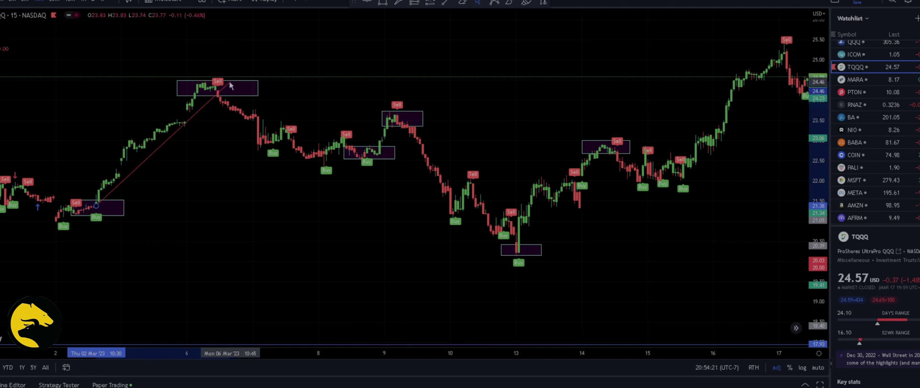
click(229, 82)
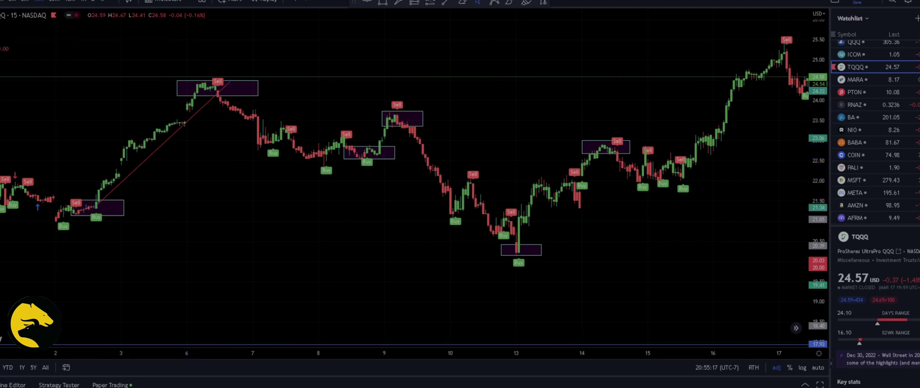
- Add the Linear Regression Candles indicator to the chart and hide the original TQQQ price candles
click(175, 1)
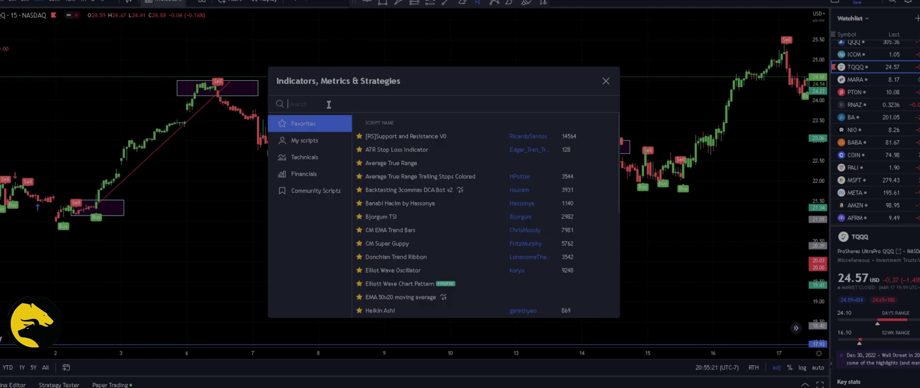
text(linea)
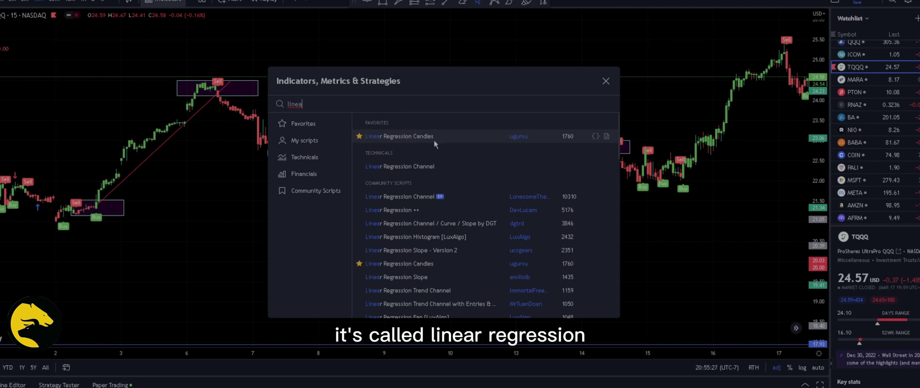
click(417, 135)
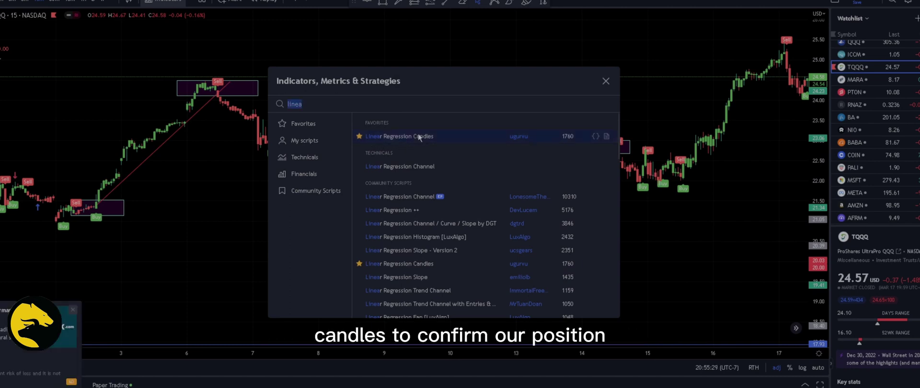
click(605, 82)
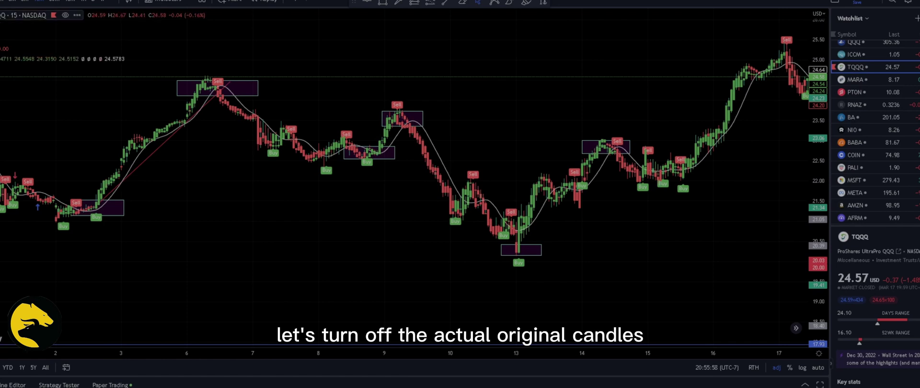
click(65, 14)
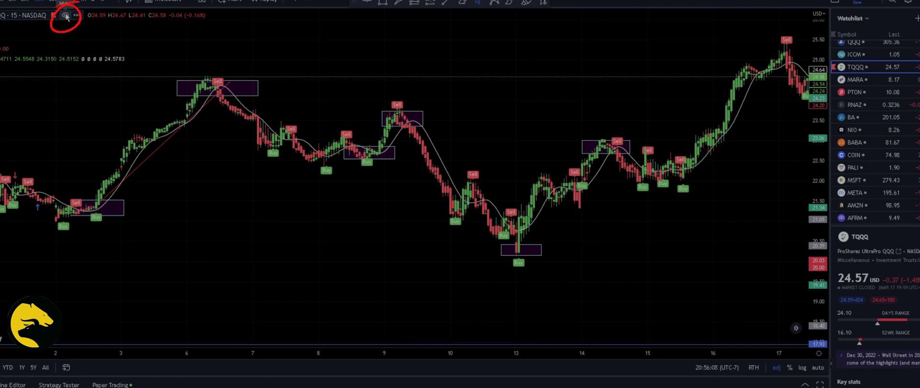
click(65, 16)
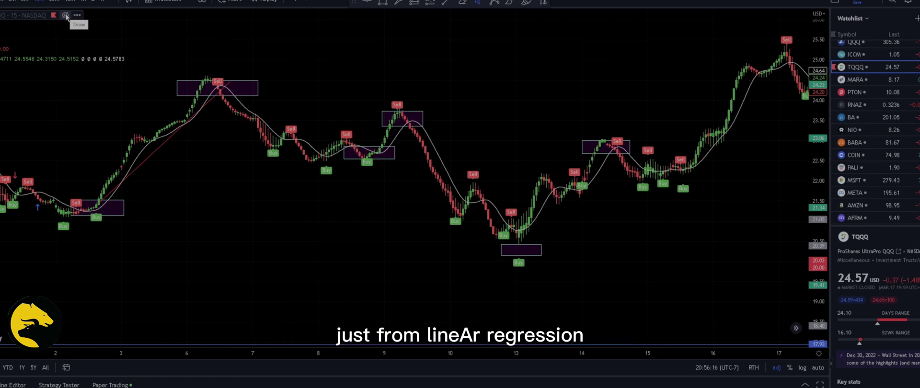
- Delete the trend line running from the 2 March buy signal to the 6 March sell signal
click(94, 216)
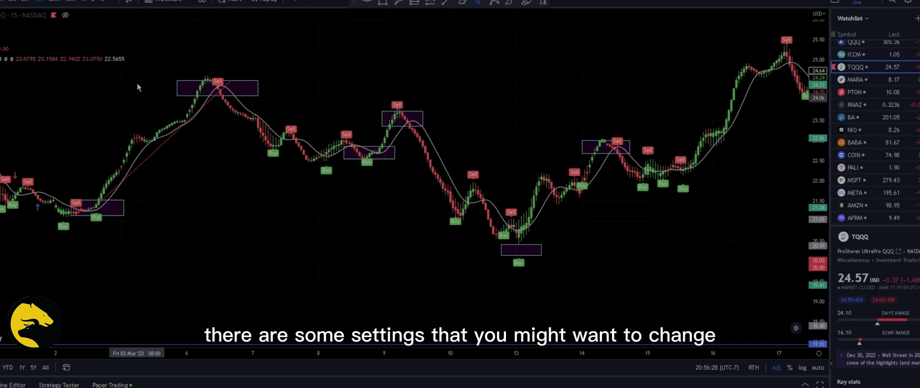
click(144, 164)
key(Delete)
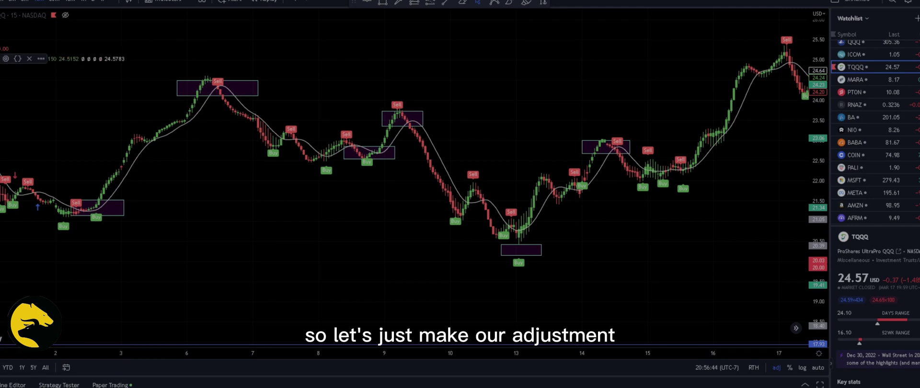
- Set Signal Smoothing to 7 in the LinReg Candles inputs
click(5, 59)
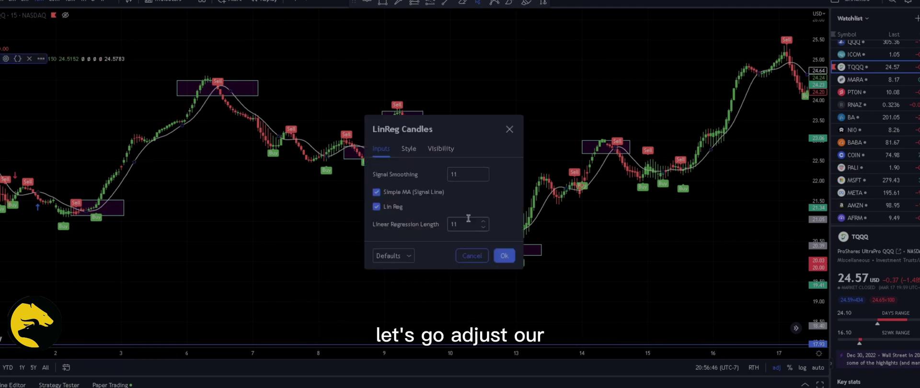
click(485, 177)
click(485, 176)
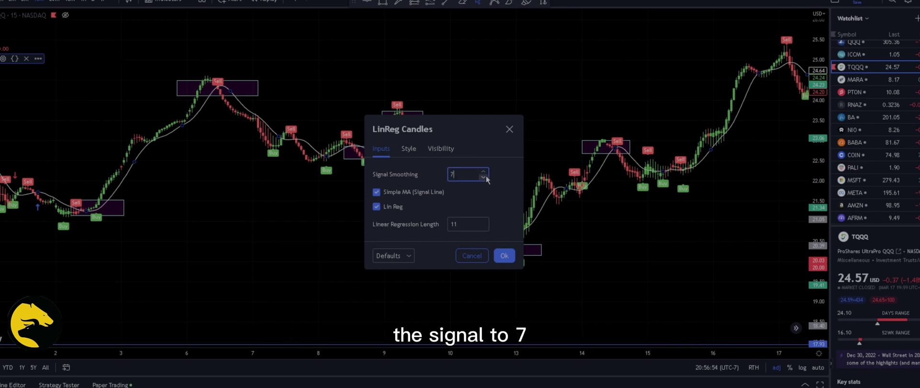
click(485, 177)
click(484, 177)
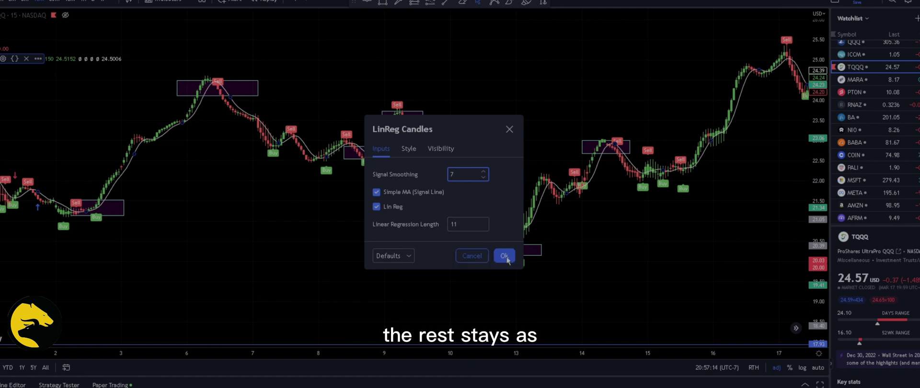
- Set the LinReg Candles plot line to the third thickness option and apply the indicator settings
click(403, 149)
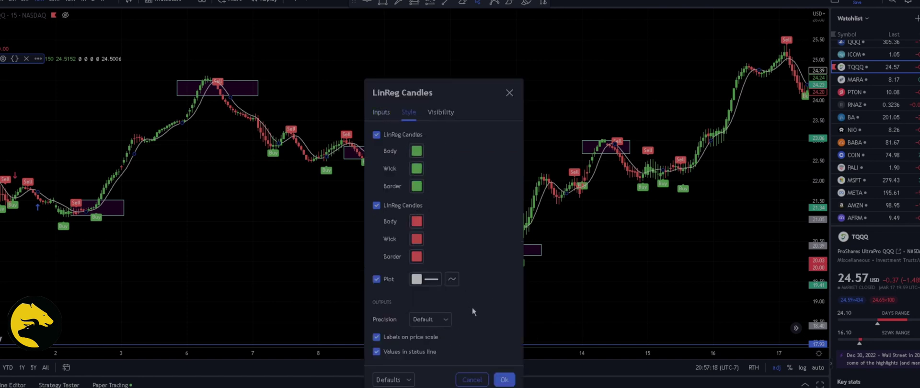
click(430, 283)
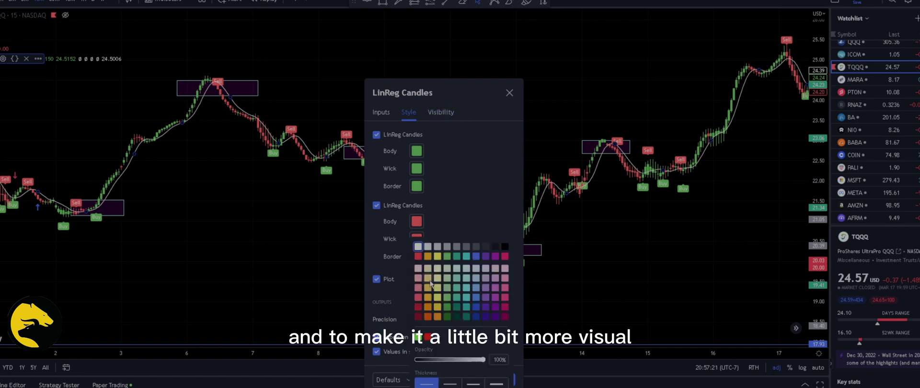
click(472, 385)
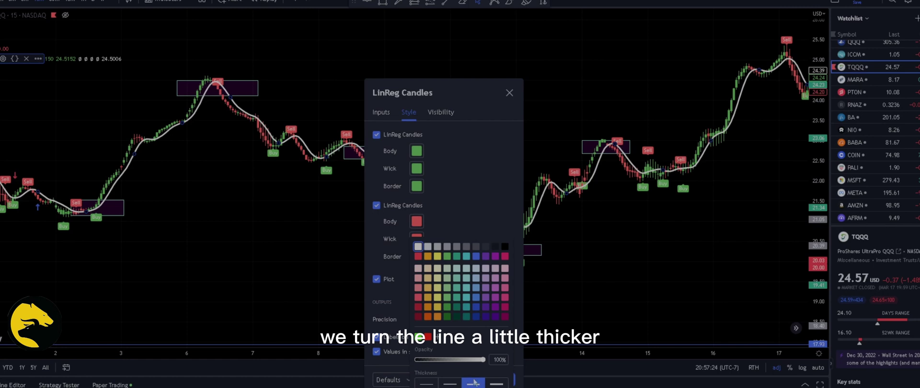
click(496, 93)
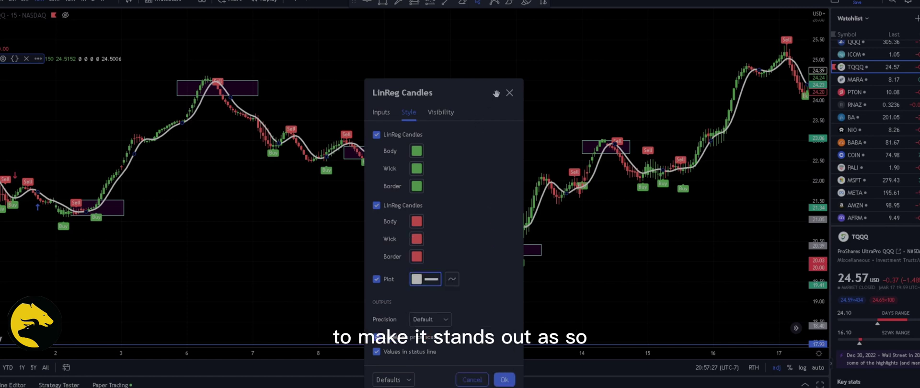
click(504, 379)
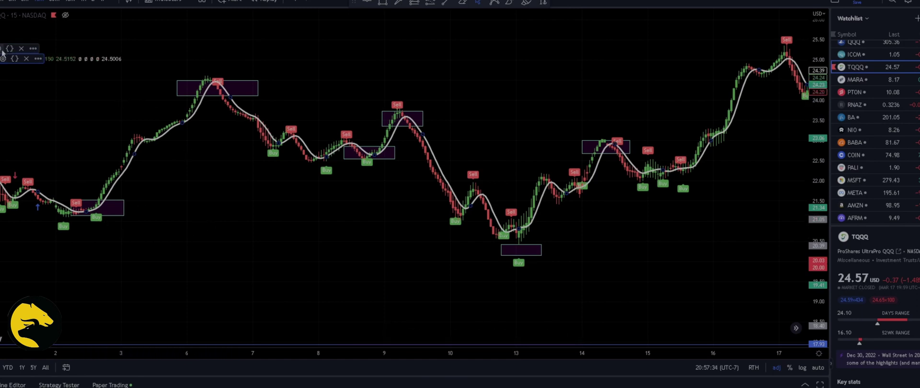
- Hide the UT Bot Alerts signals and delete the rectangle around the 2 March low
click(2, 47)
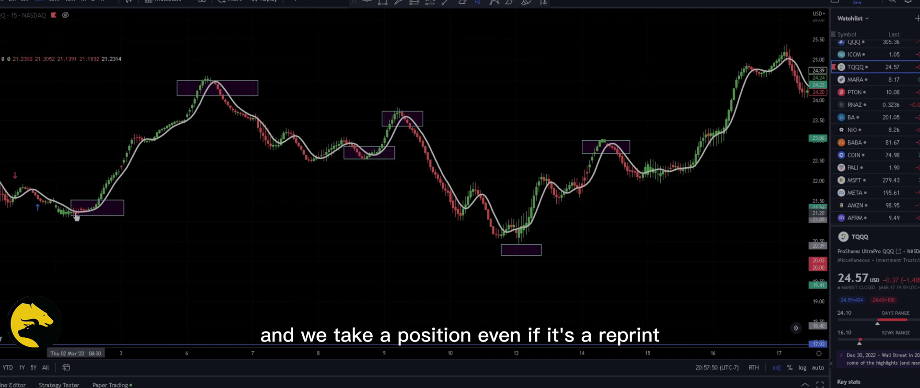
drag(122, 206, 111, 211)
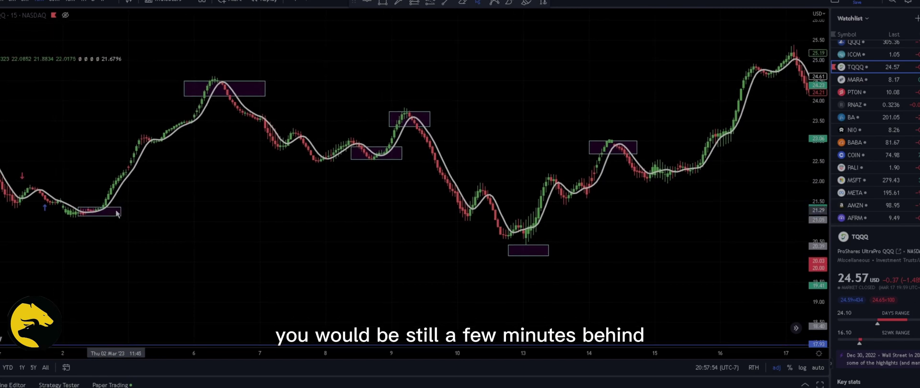
click(116, 210)
key(Delete)
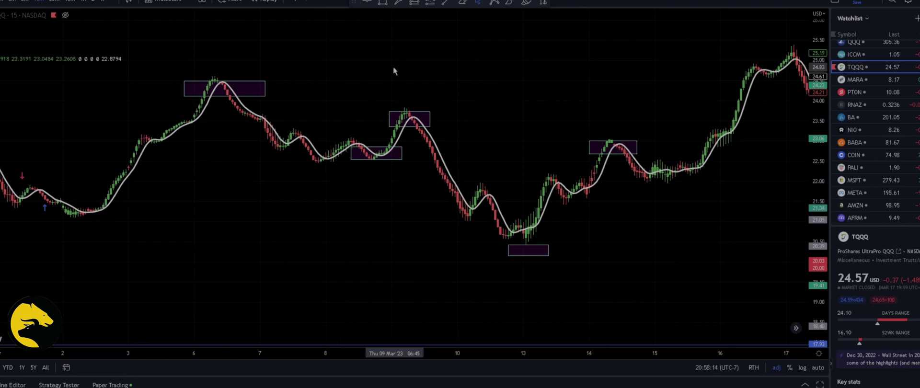
- Draw an arrow marker from about 20.43 up to the 2 March breakout candles at about 21.27
click(399, 3)
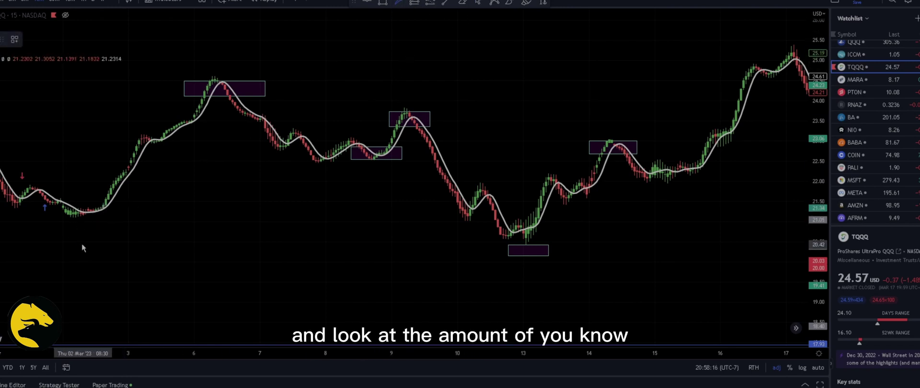
drag(82, 244, 103, 216)
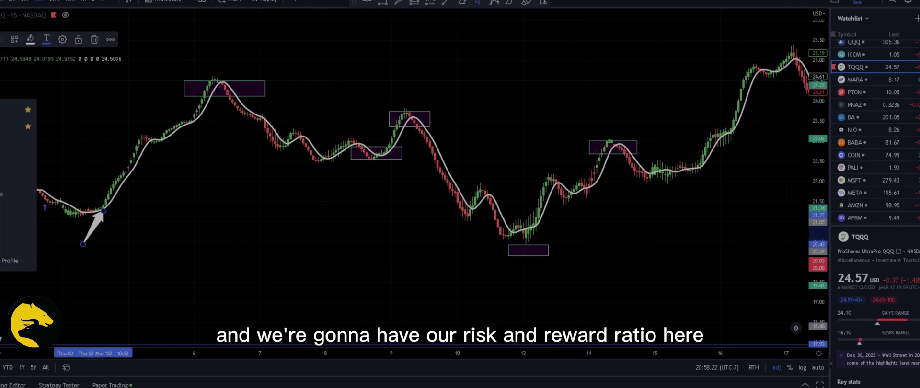
click(111, 217)
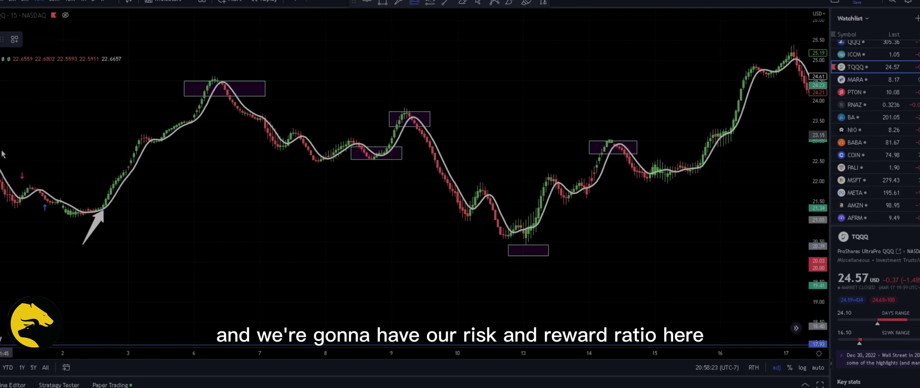
- Place a long position at the tip of the 2 March arrow and raise its stop to about 20.92
click(106, 211)
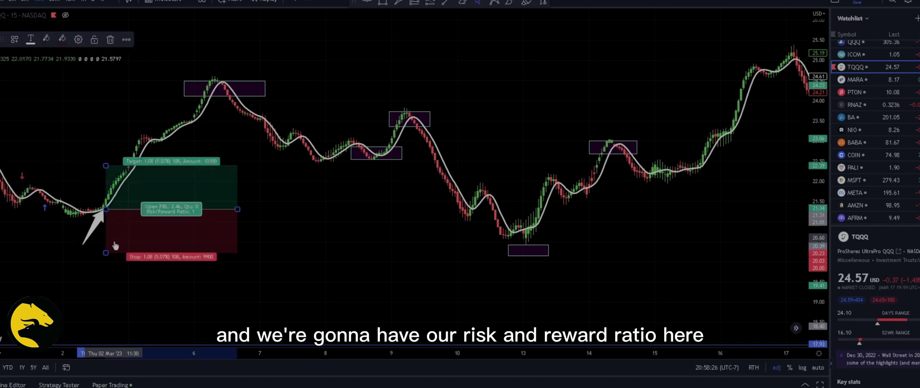
drag(106, 253, 105, 224)
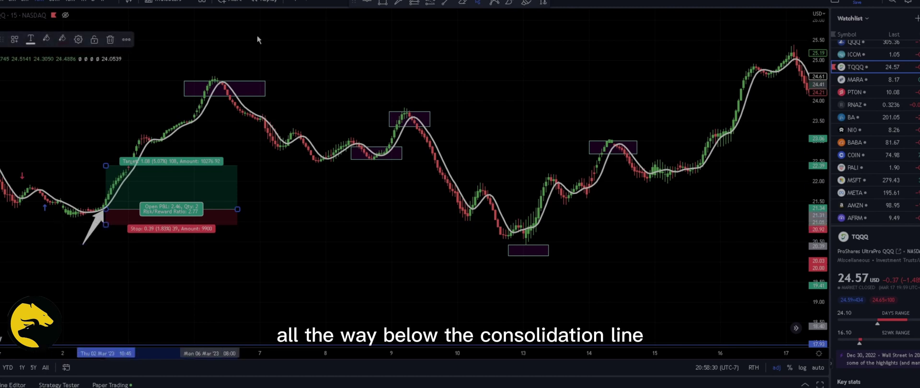
click(72, 232)
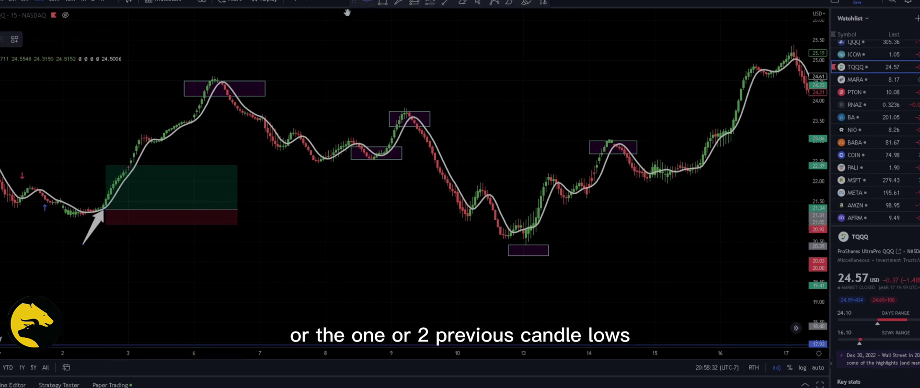
- Add a horizontal line and position it at about 21.10, just under the 2 March consolidation candles
key(alt+h)
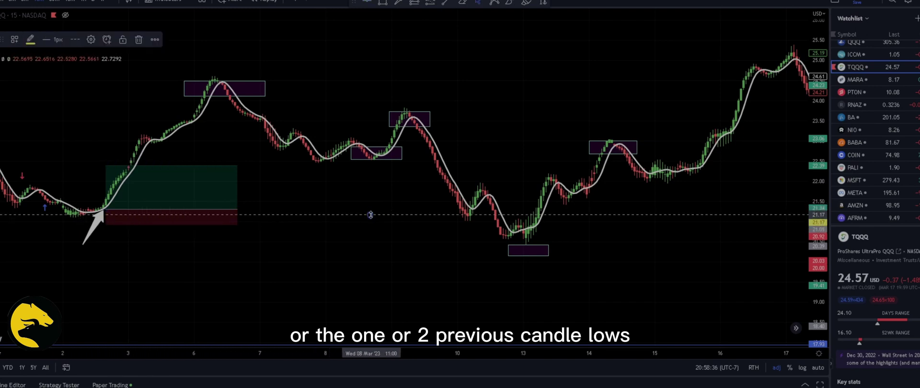
drag(370, 215, 372, 217)
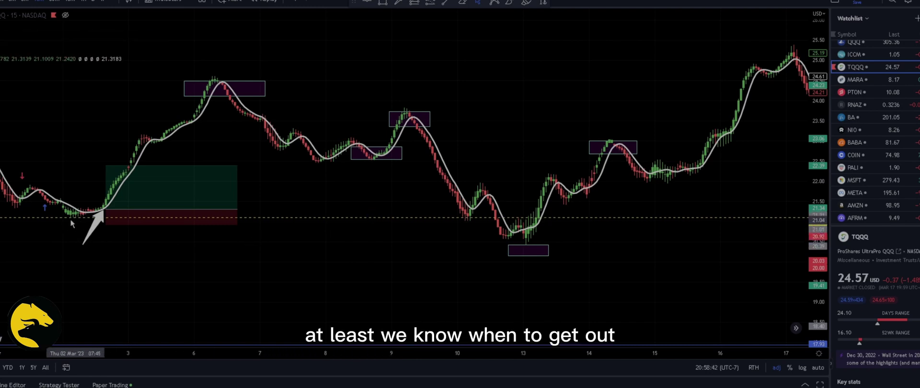
- Raise the long position's target to about 24.46, level with the top of the 6 March rectangle
click(181, 222)
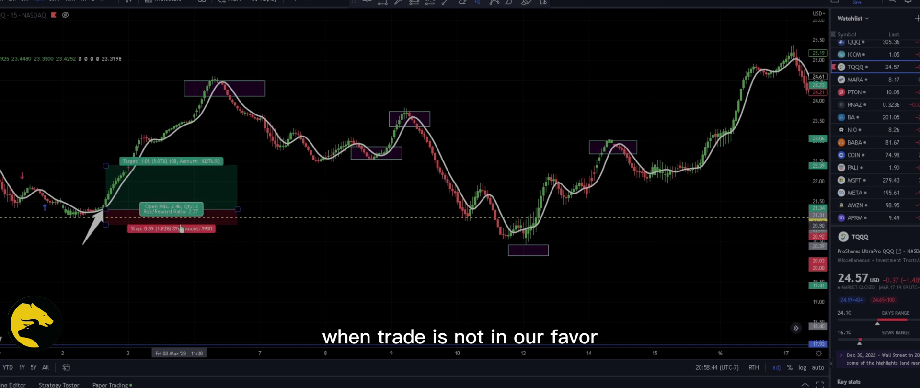
click(115, 220)
click(115, 220)
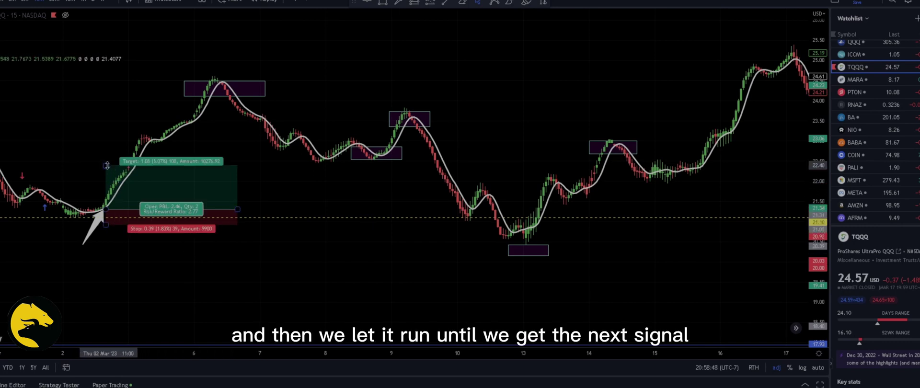
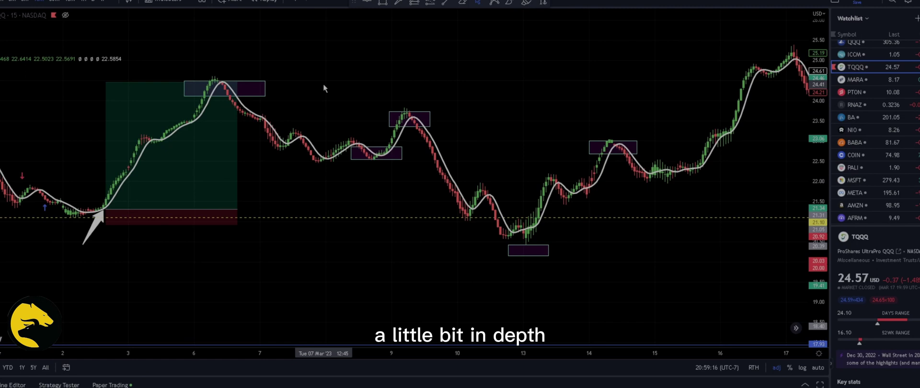
click(158, 202)
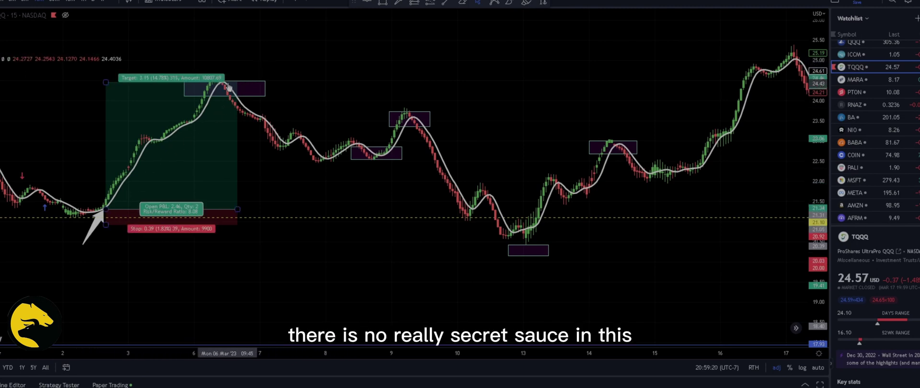
- Draw an arrow marker from about 25.18 on 7 March down to the 6 March peak at about 24.41
key(Escape)
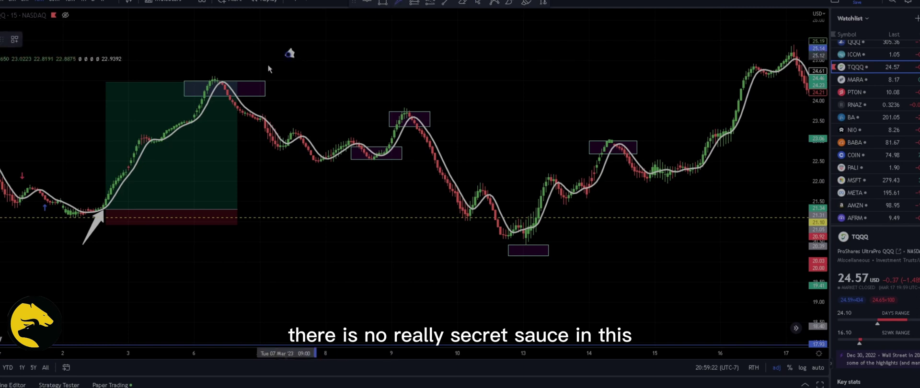
mouse_move(288, 55)
mouse_down()
mouse_move(223, 86)
mouse_move(242, 82)
mouse_up()
click(224, 81)
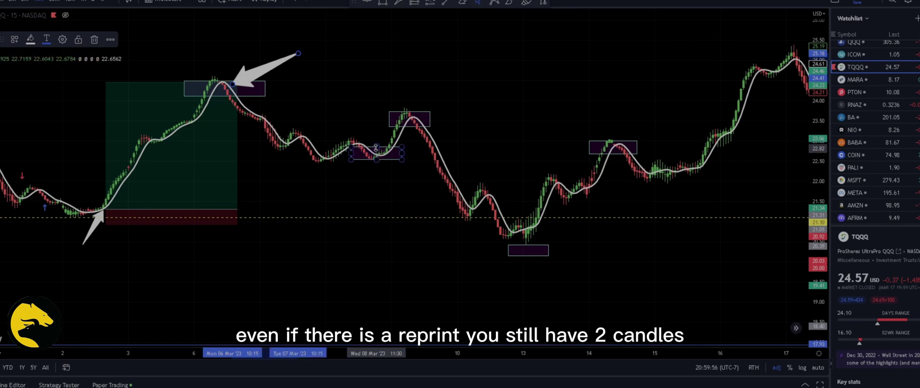
- Adjust the edges of the 8–9 March rectangle around the low, with its lower edge at about 22.48
drag(377, 147, 376, 160)
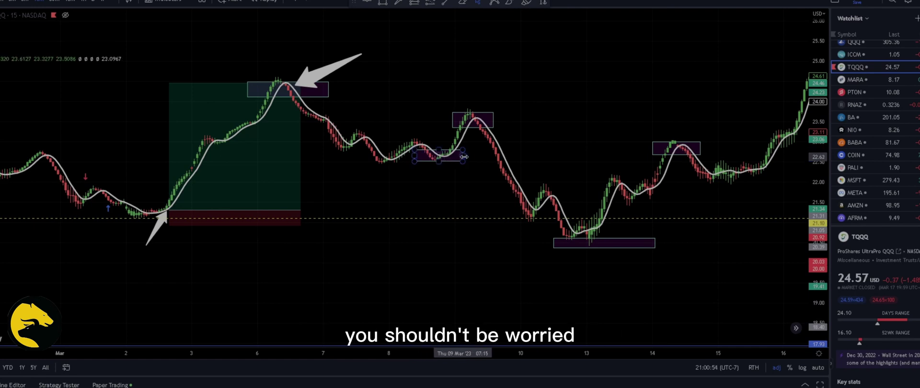
drag(464, 157, 443, 162)
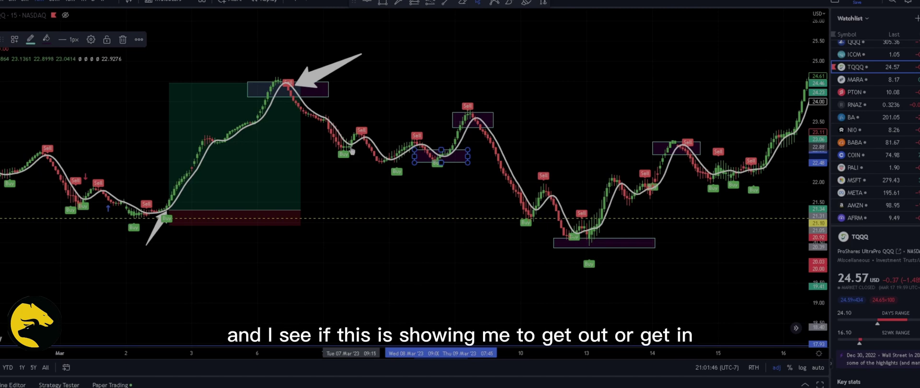
- Draw a rectangle around the 7 March sell signal and narrow it to about 23.19–23.41
click(357, 152)
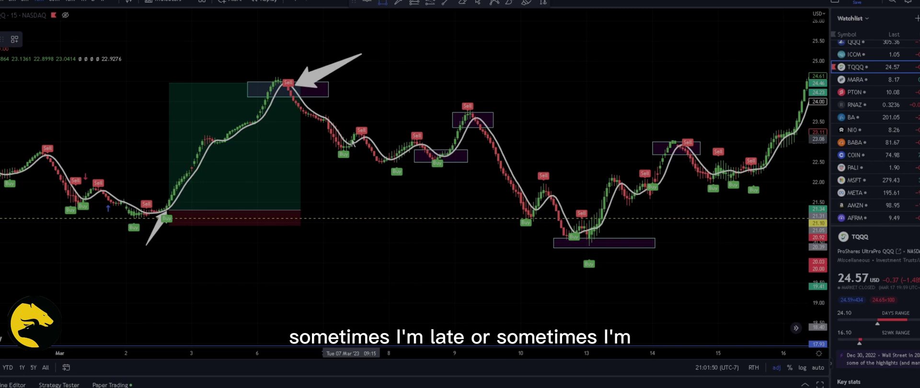
drag(339, 125, 394, 148)
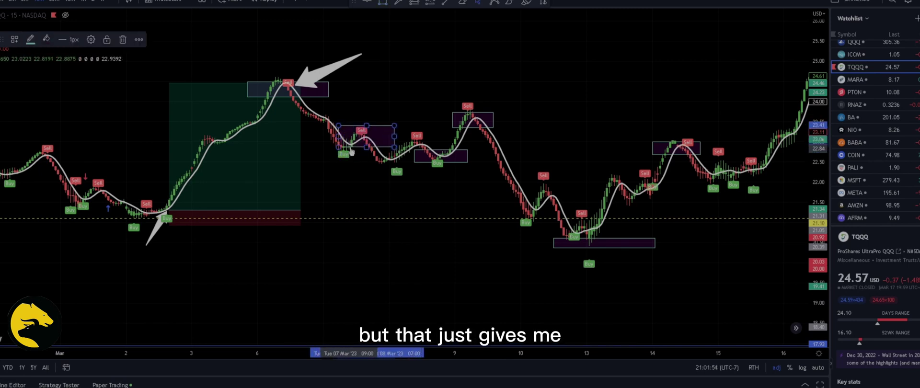
drag(394, 137, 383, 138)
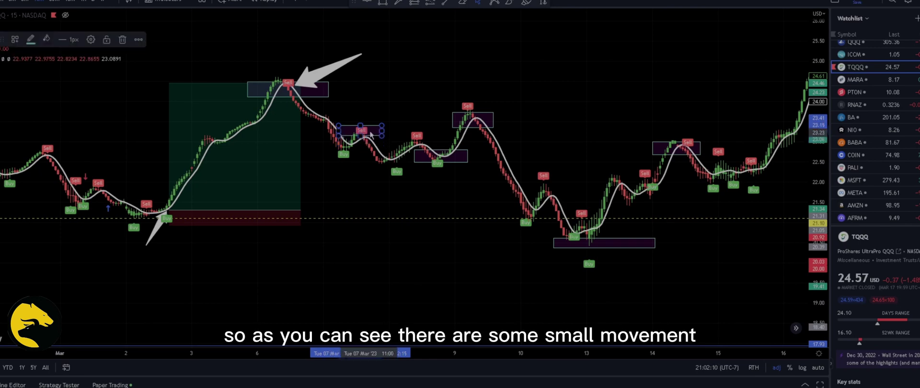
drag(361, 142, 356, 125)
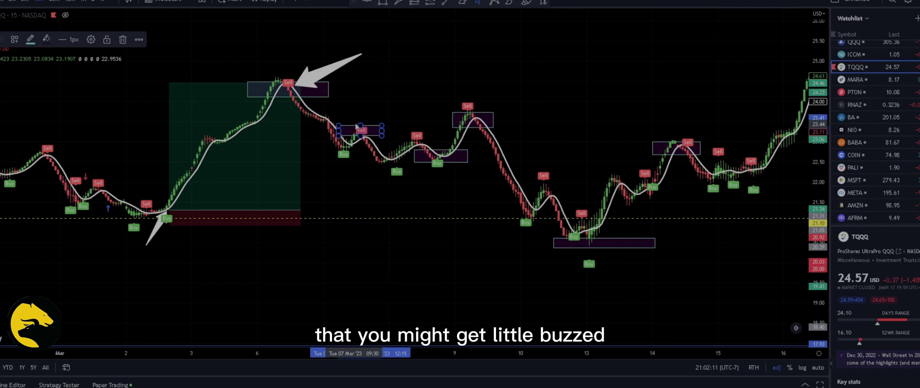
click(374, 44)
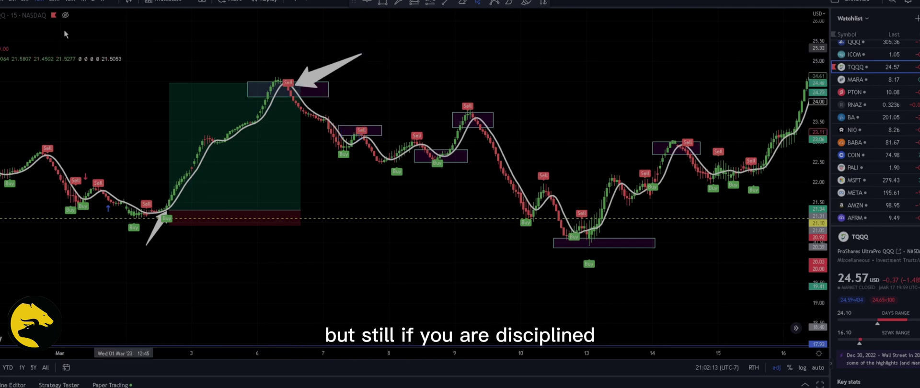
- Compare the signal noise on the 1-, 3- and 5-minute charts and return to the 15-minute chart
click(12, 1)
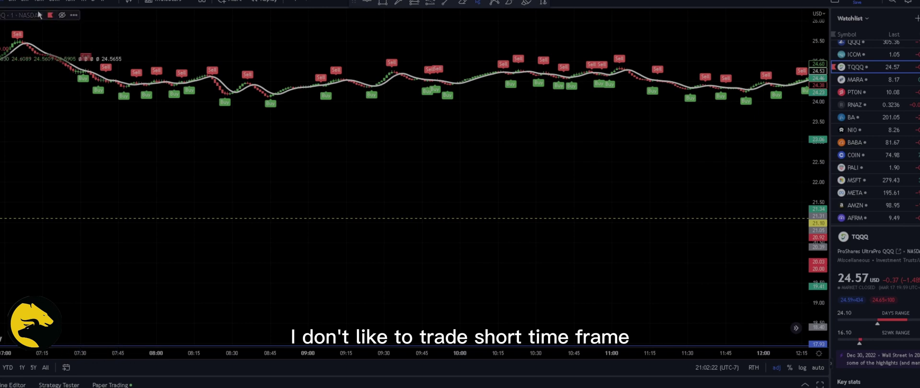
click(12, 1)
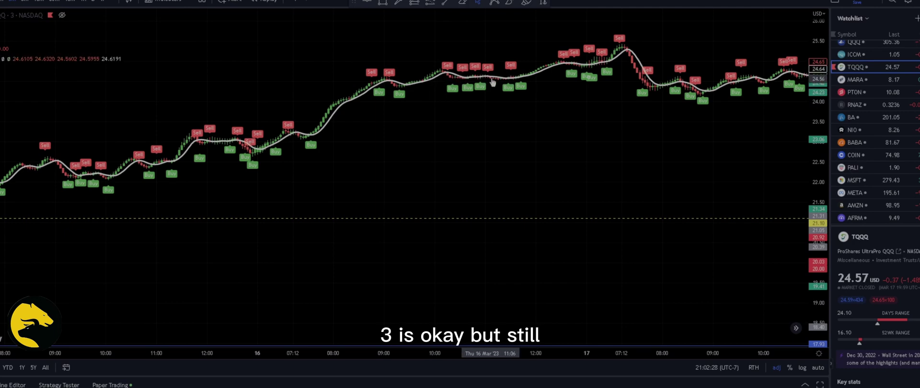
click(25, 2)
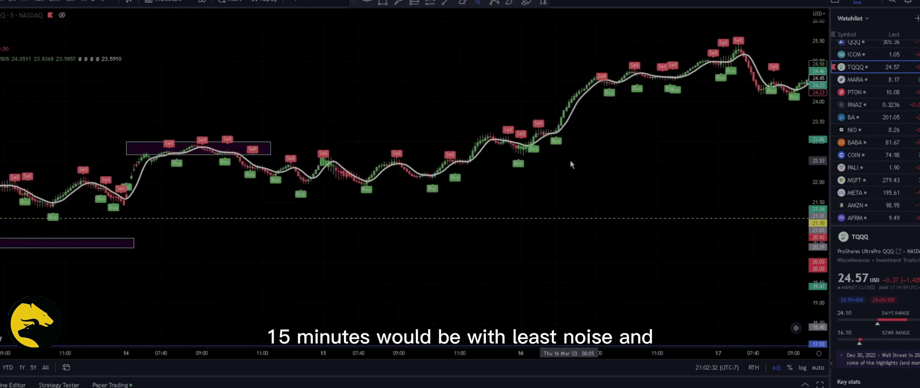
drag(570, 159, 481, 168)
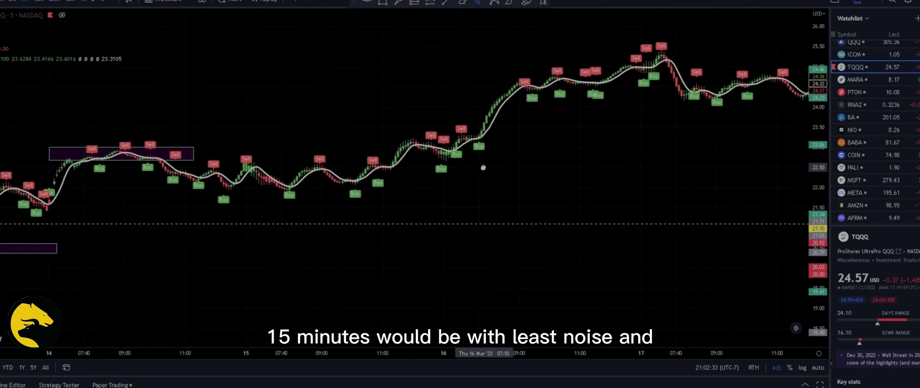
click(41, 3)
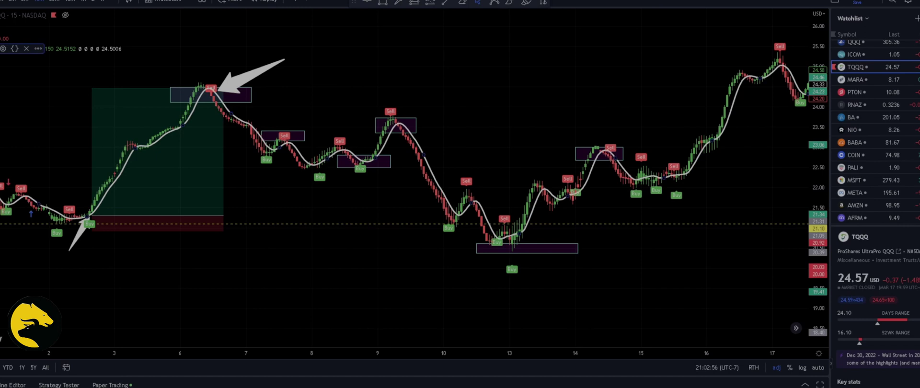
- Review the LinReg Candles indicator's input settings for signal smoothing and linear regression length
click(3, 48)
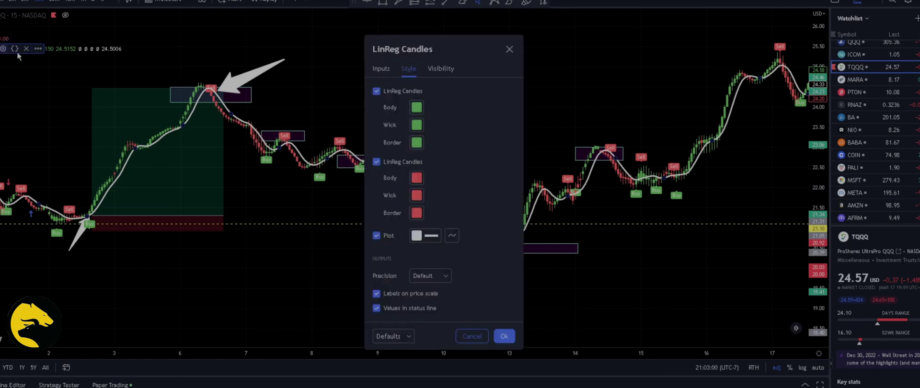
click(383, 68)
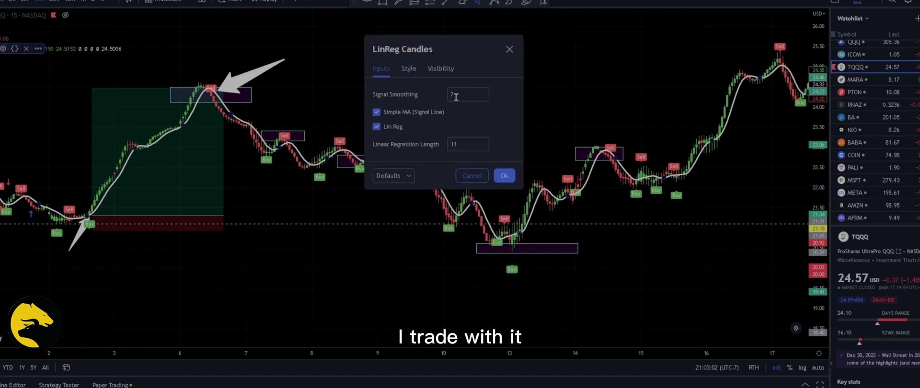
click(504, 176)
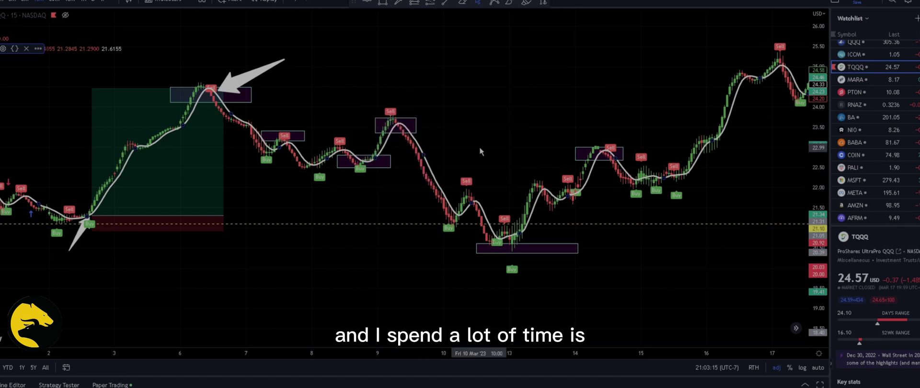
- Resize the 9 March peak rectangle to about 23.45–23.80 and draw an arrow marker from about 23.96 down to the peak at about 23.75
drag(621, 123, 531, 126)
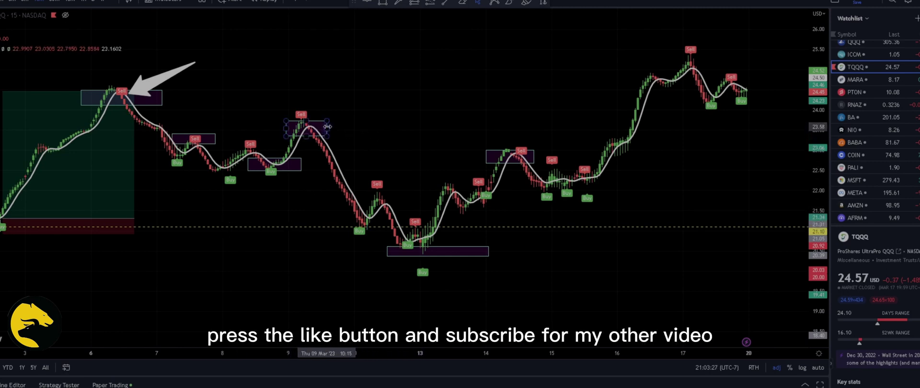
mouse_move(327, 128)
mouse_down()
mouse_move(336, 127)
mouse_move(314, 133)
mouse_move(311, 118)
mouse_up()
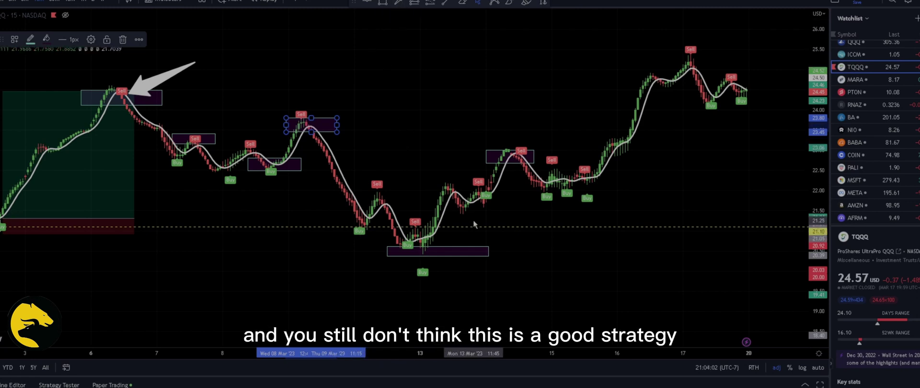
click(397, 4)
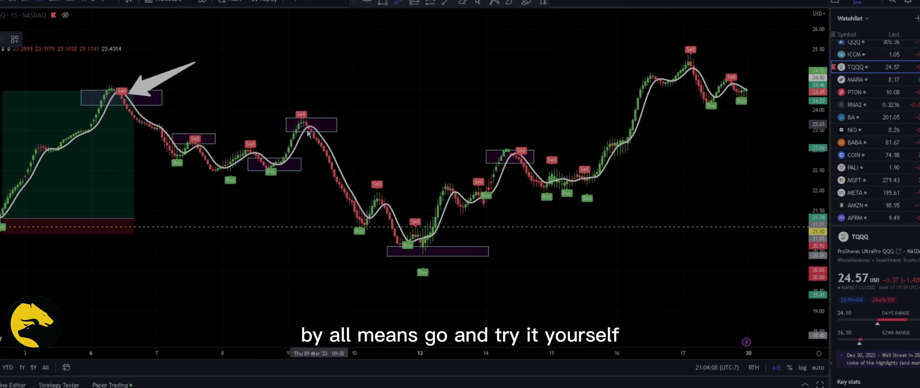
drag(261, 112, 293, 119)
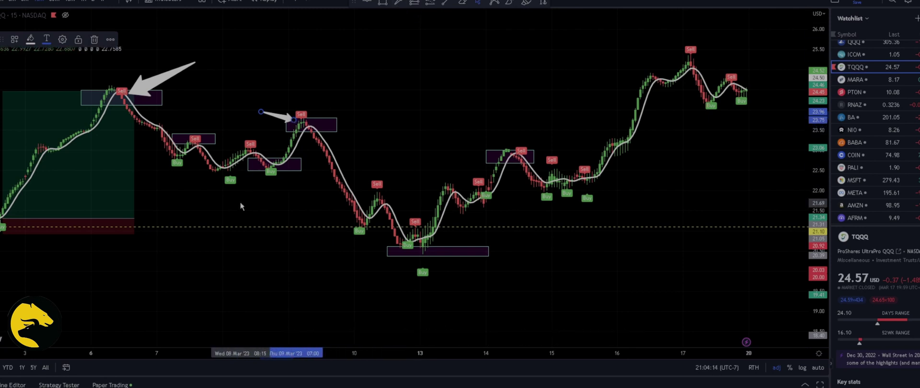
mouse_move(240, 202)
mouse_down()
mouse_move(254, 178)
mouse_move(244, 200)
mouse_up()
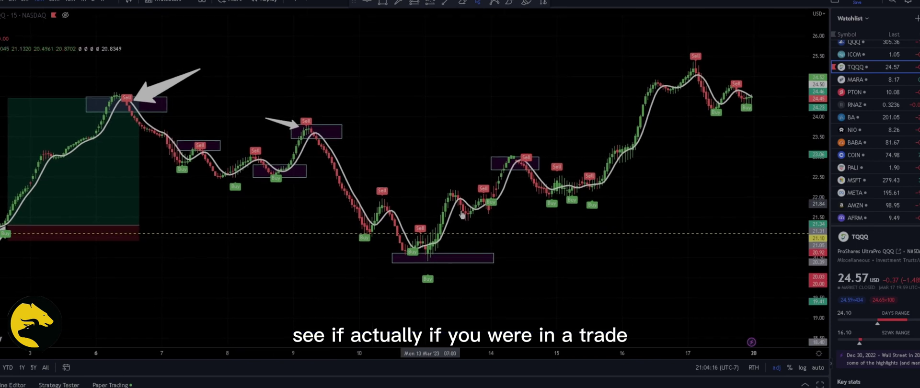